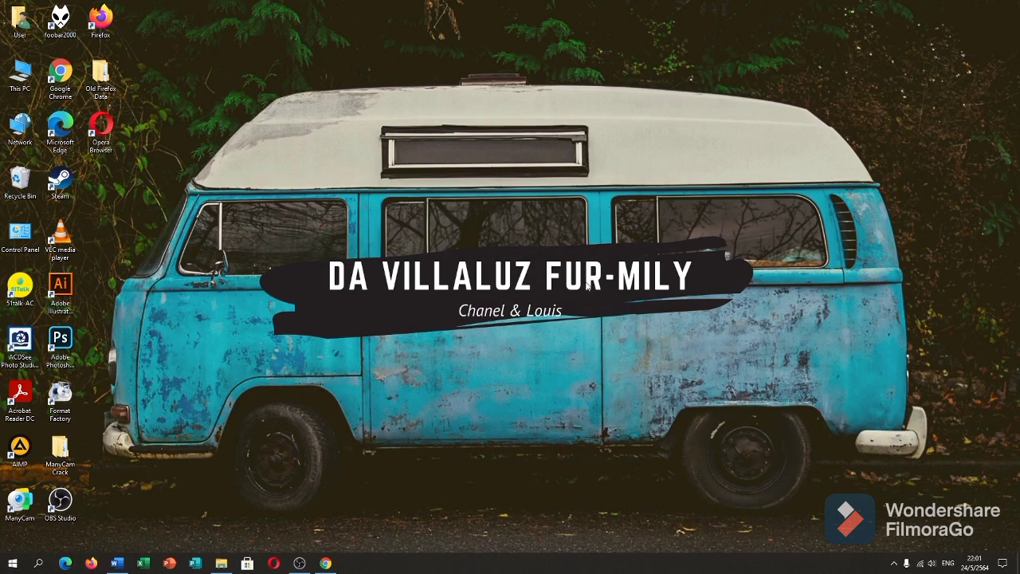
- Bring the 'Google Slides Tips' presentation up in Chrome from the taskbar
left_click(326, 562)
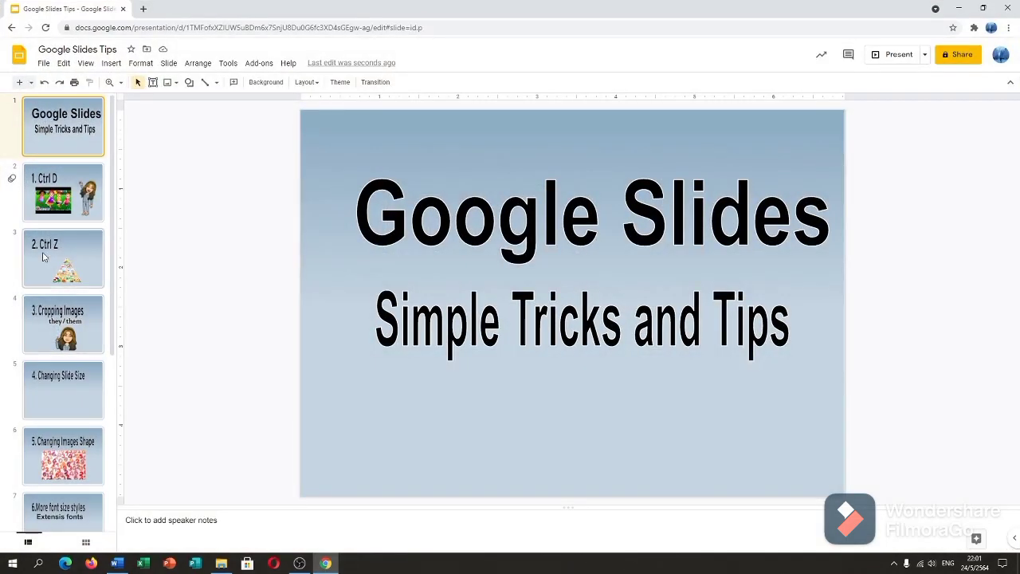
- Open slide 2, '1. Ctrl D', and select its title box
left_click(91, 199)
left_click(423, 199)
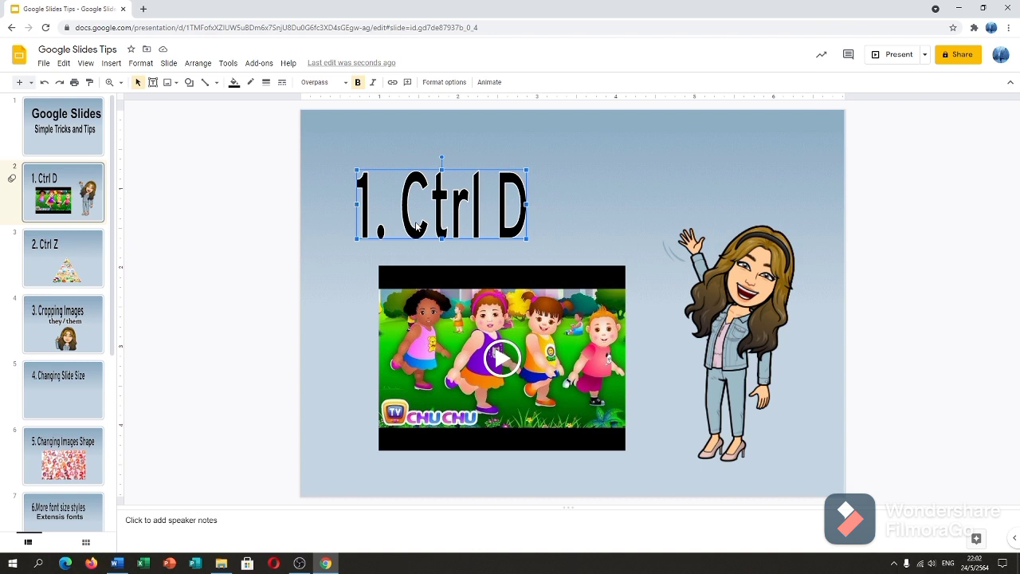
- Select the video and cartoon figure, revisit the title slide, then select the '1. Ctrl D' heading
left_click(420, 311)
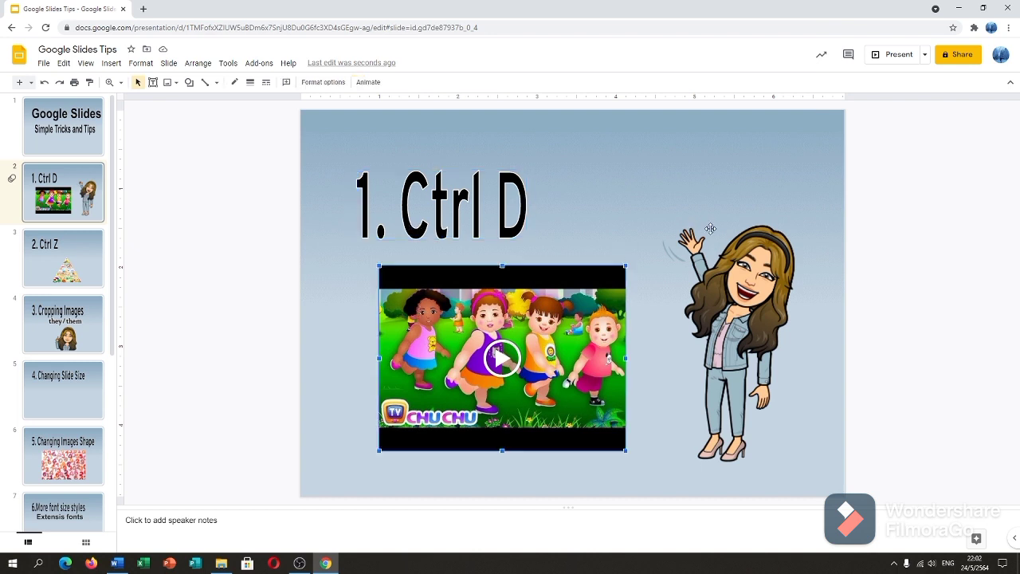
left_click(737, 260)
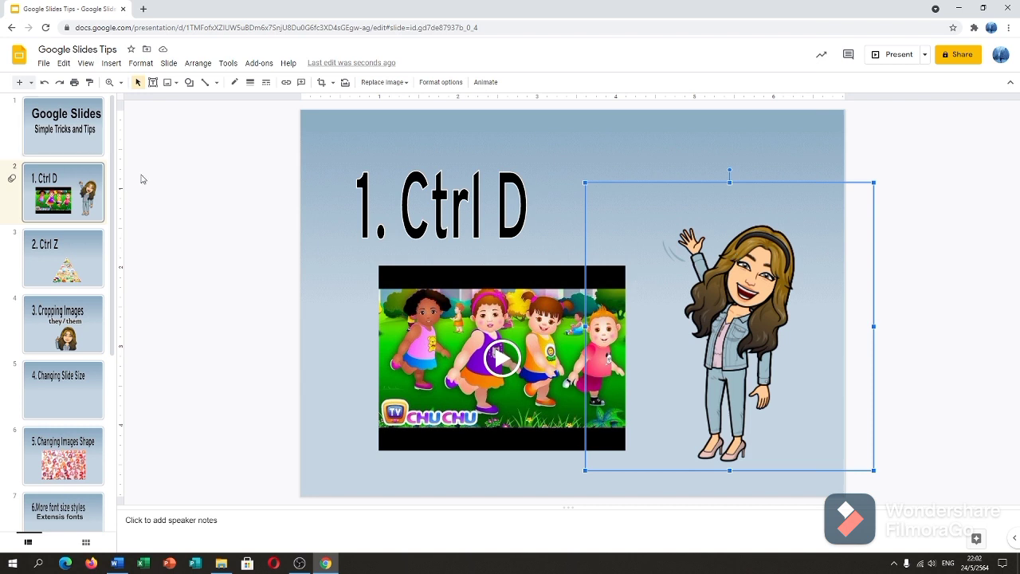
left_click(333, 150)
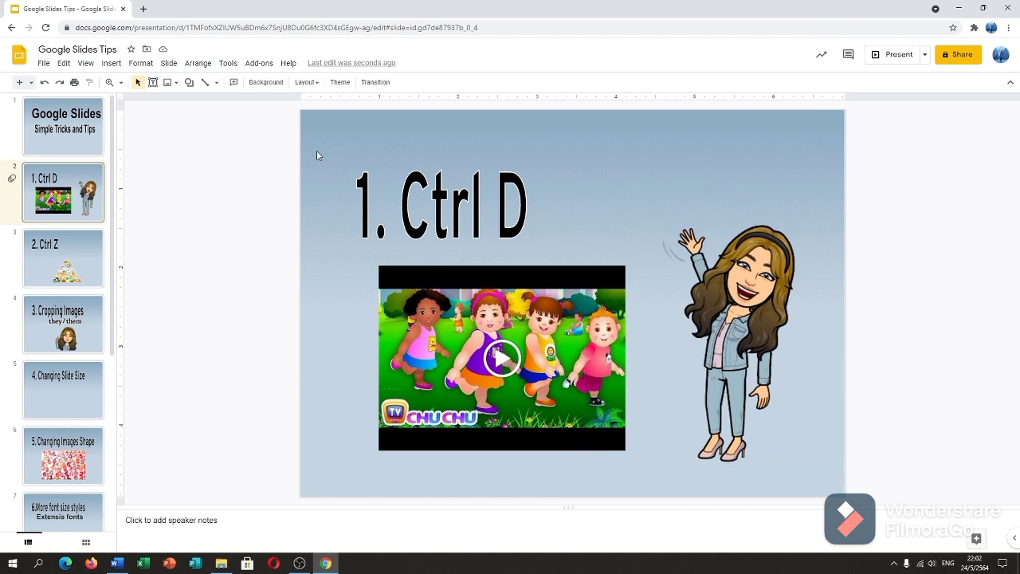
left_click(78, 130)
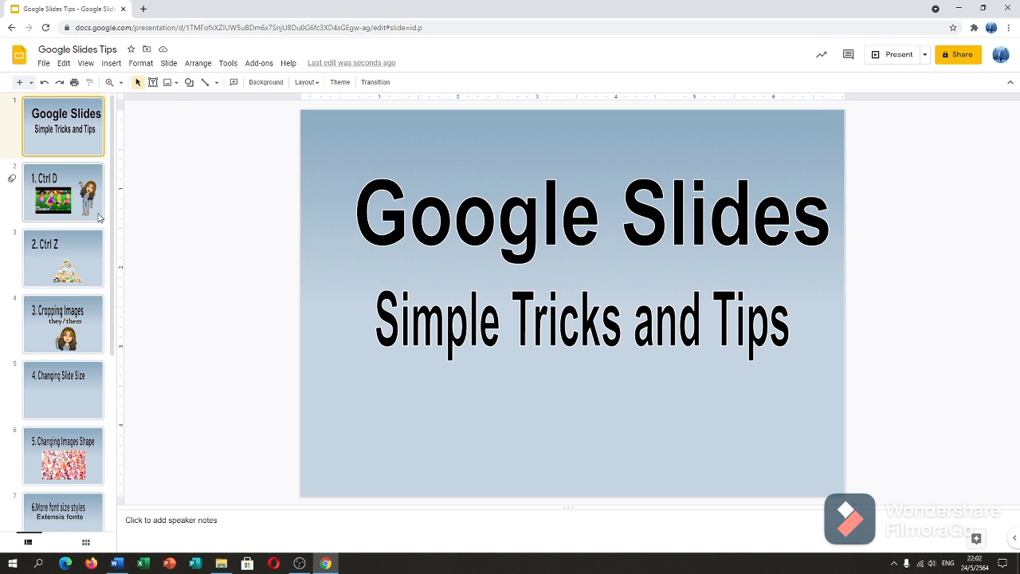
left_click(66, 206)
left_click(440, 233)
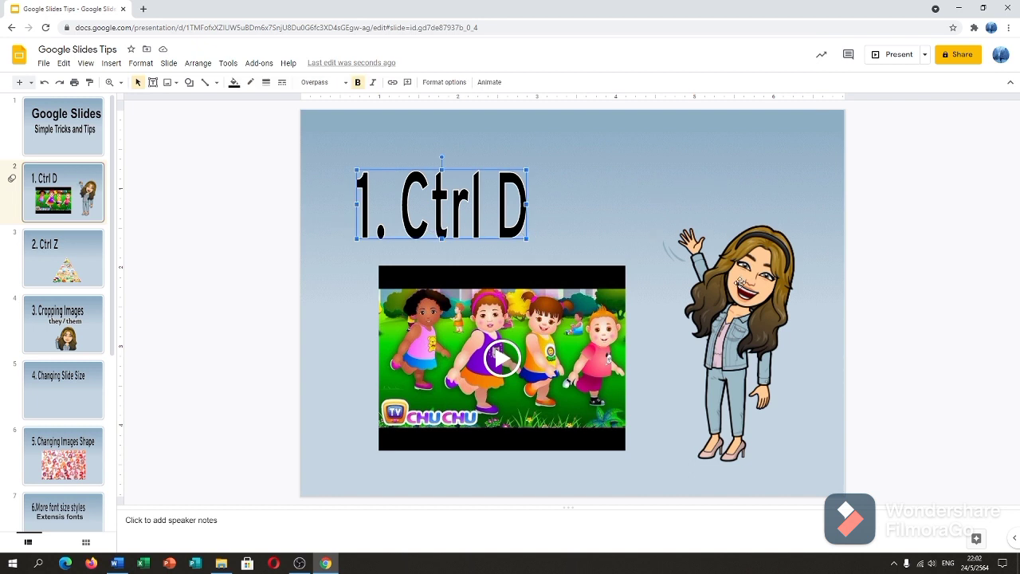
- Duplicate the '1. Ctrl D' heading and the cartoon figure, placing the figure copy beside the original
key("ctrl+d")
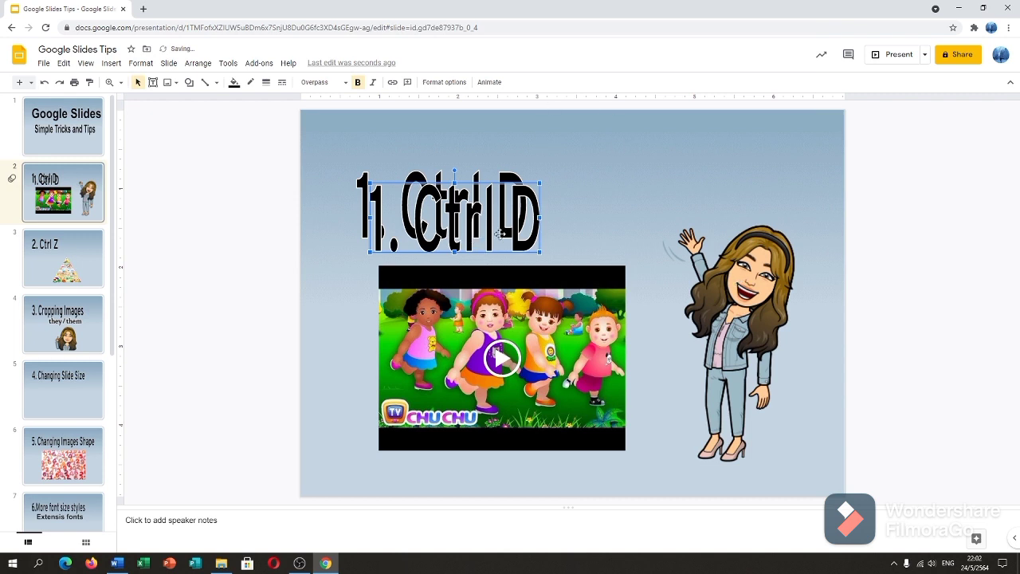
left_click_drag(680, 185, 681, 185)
left_click(774, 302)
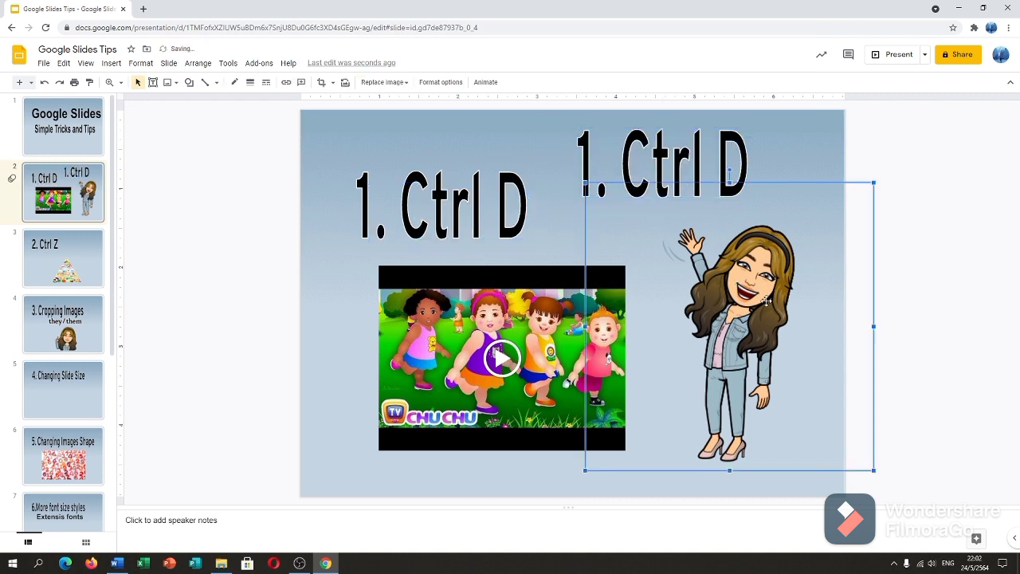
key("ctrl+d")
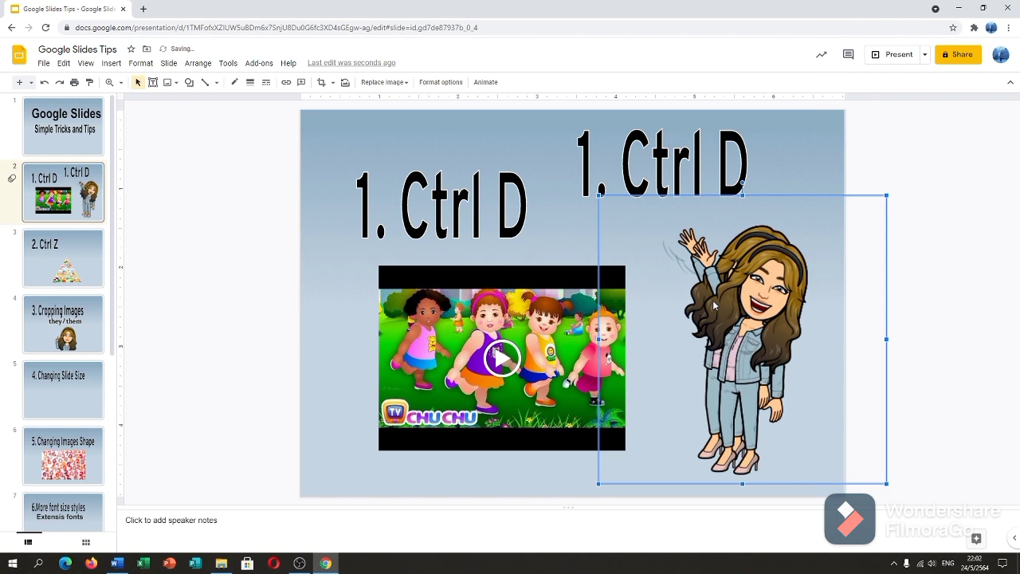
left_click_drag(654, 290, 548, 271)
- Duplicate the video, undo moving its copy, and return to the title slide
left_click(398, 314)
key("ctrl+d")
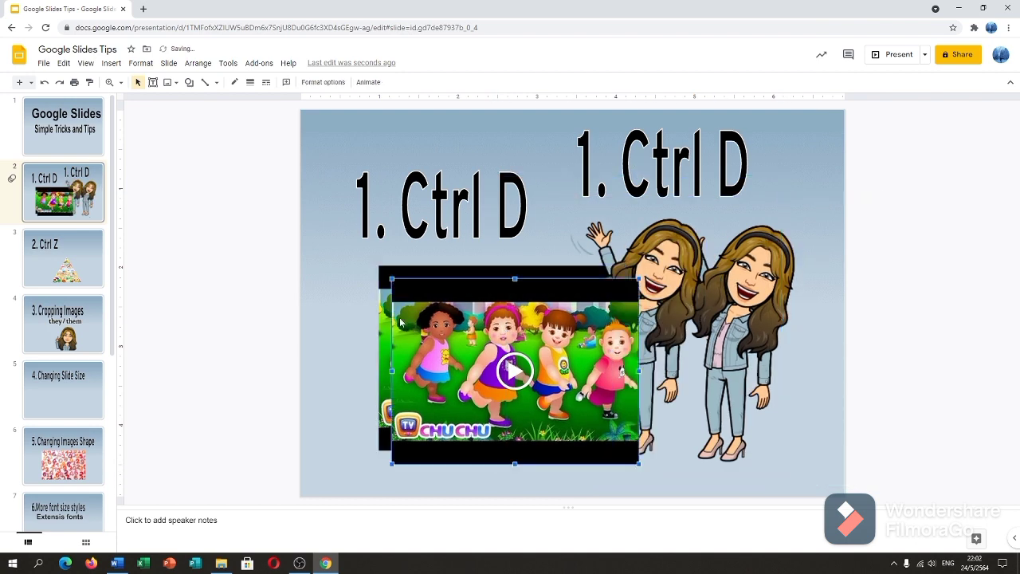
left_click_drag(418, 310, 565, 266)
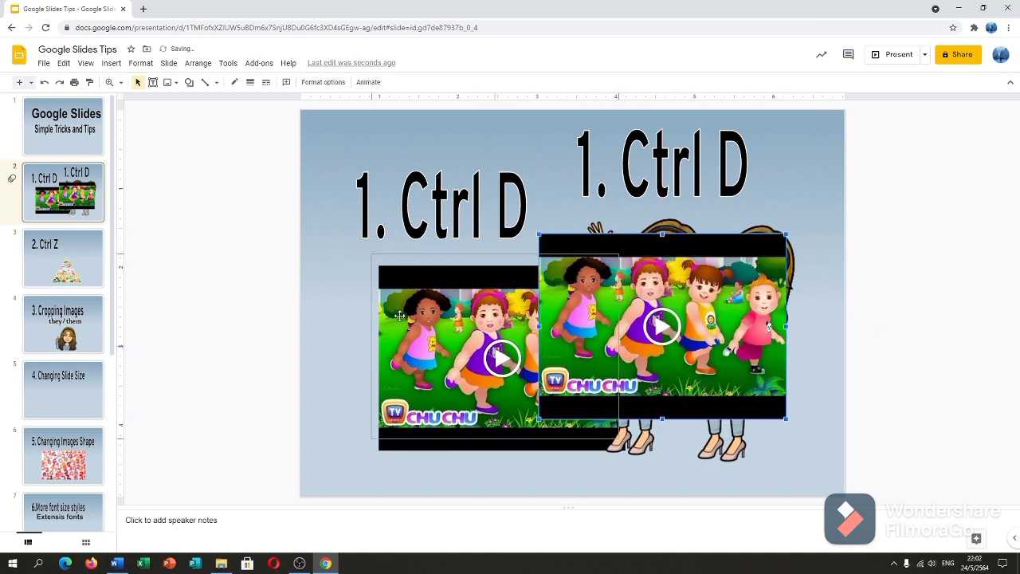
key("ctrl+z")
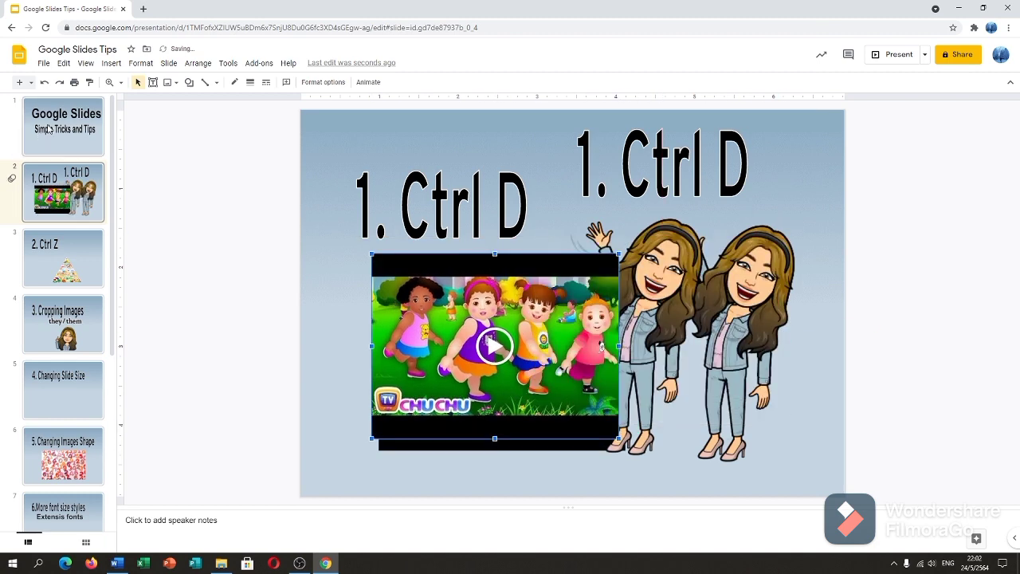
left_click(50, 129)
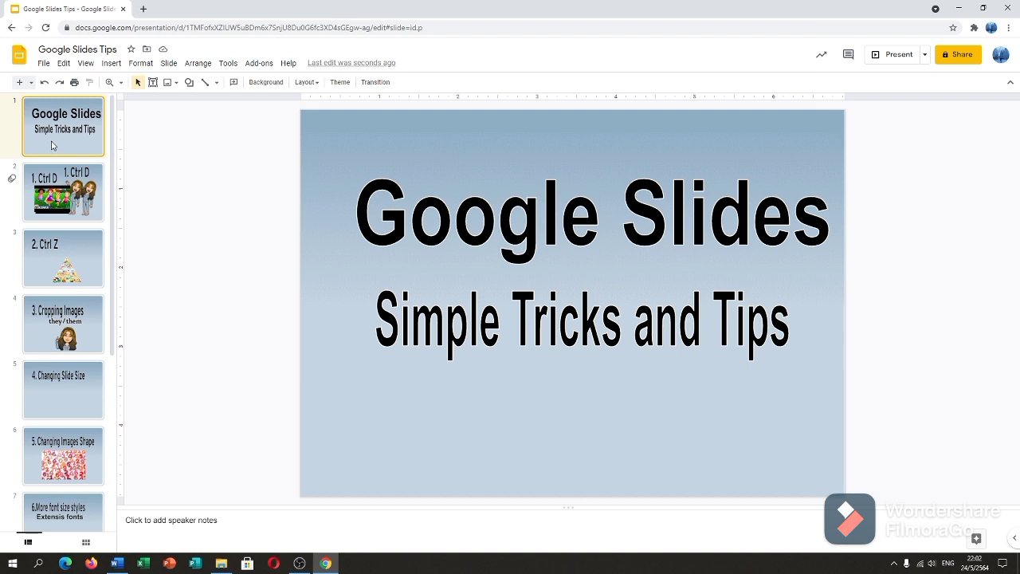
- Duplicate the title slide with Ctrl+D and open the '2. Ctrl Z' slide
key("ctrl+d")
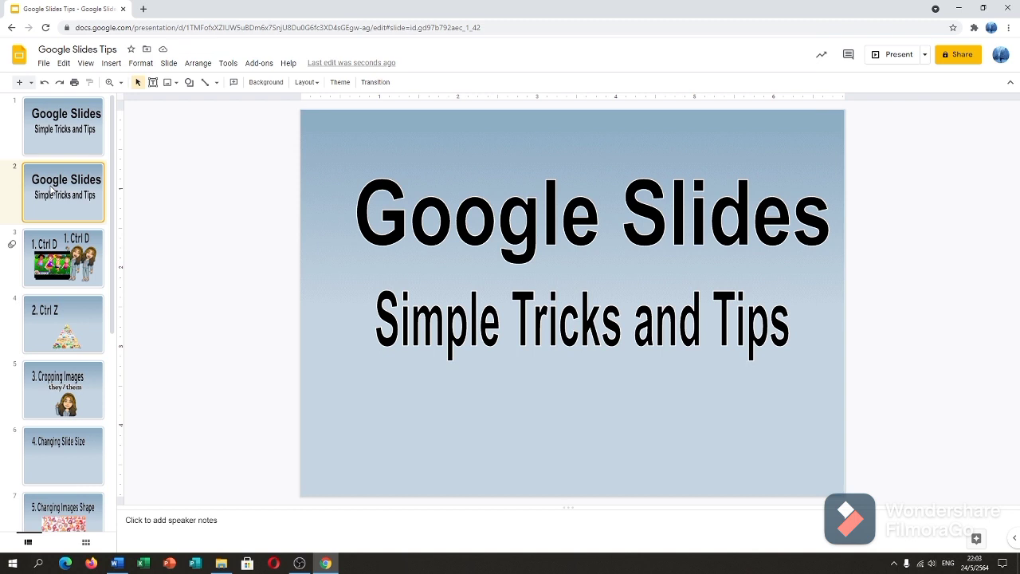
left_click(72, 314)
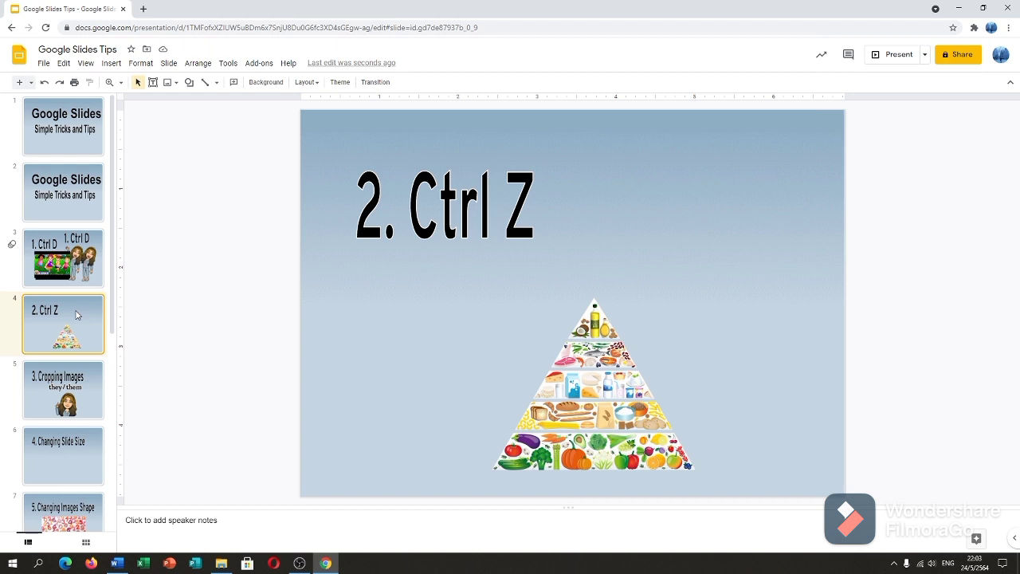
- Delete the food pyramid image, restore it with Ctrl+Z, and go to slide 5
left_click(542, 388)
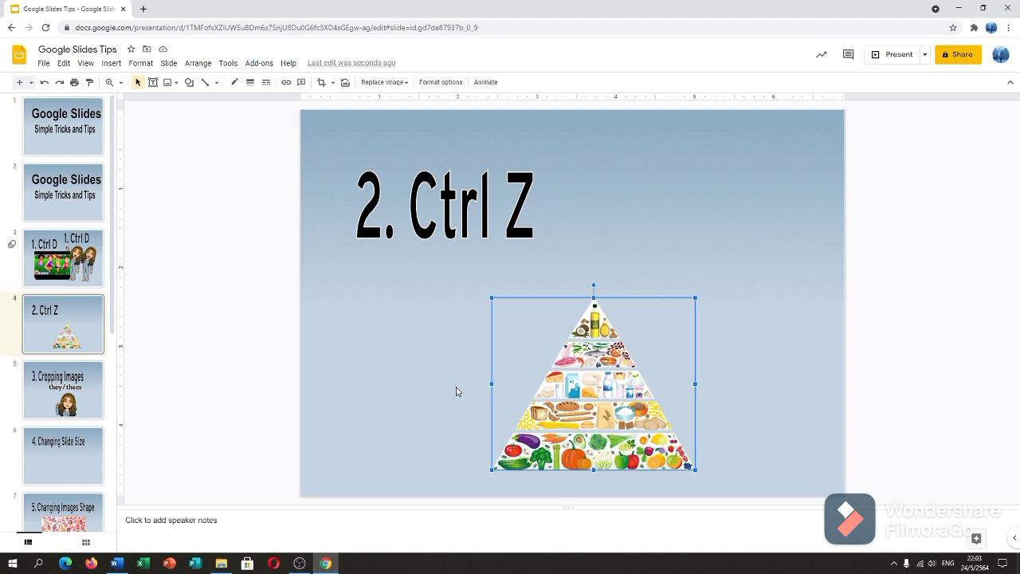
key("Delete")
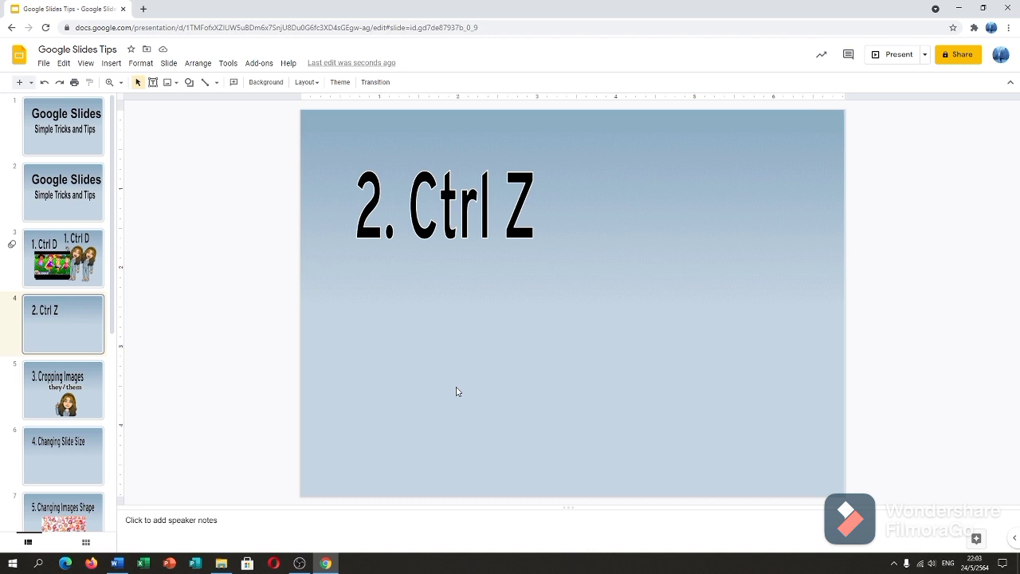
key("ctrl+z")
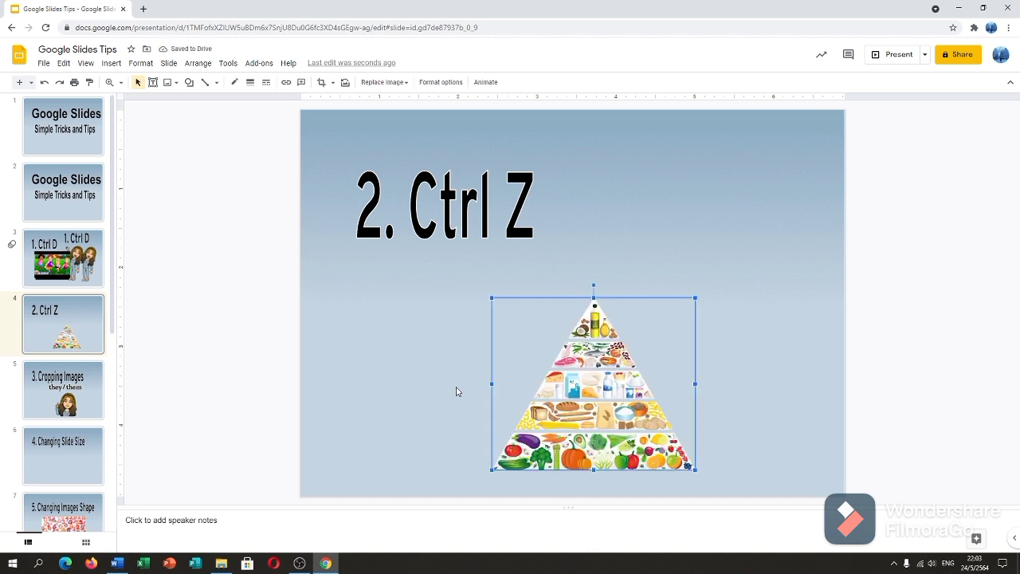
left_click(57, 391)
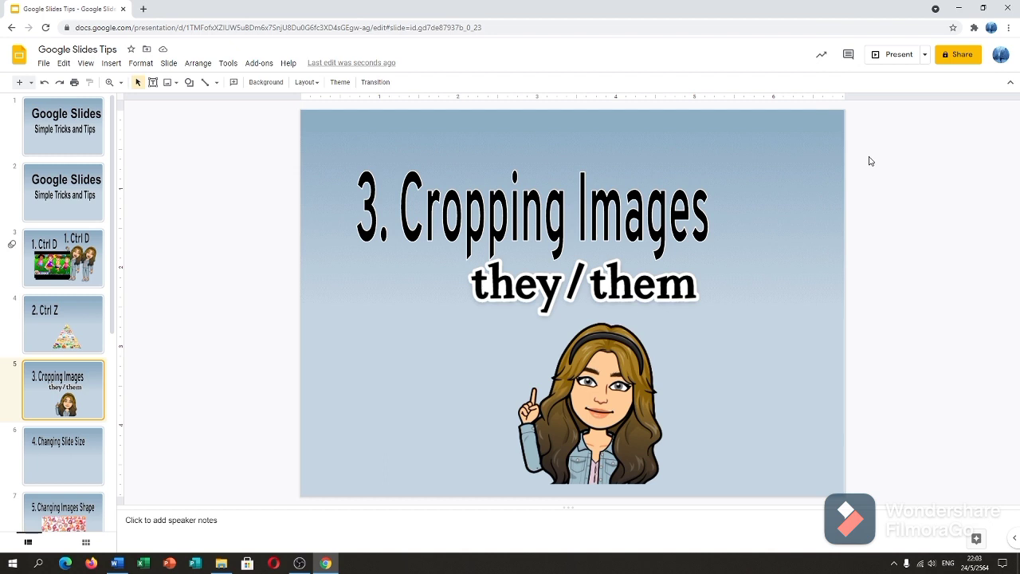
- Crop the 'they/them' caption off the avatar picture, nudge it up, and go to slide 6
double_click(565, 339)
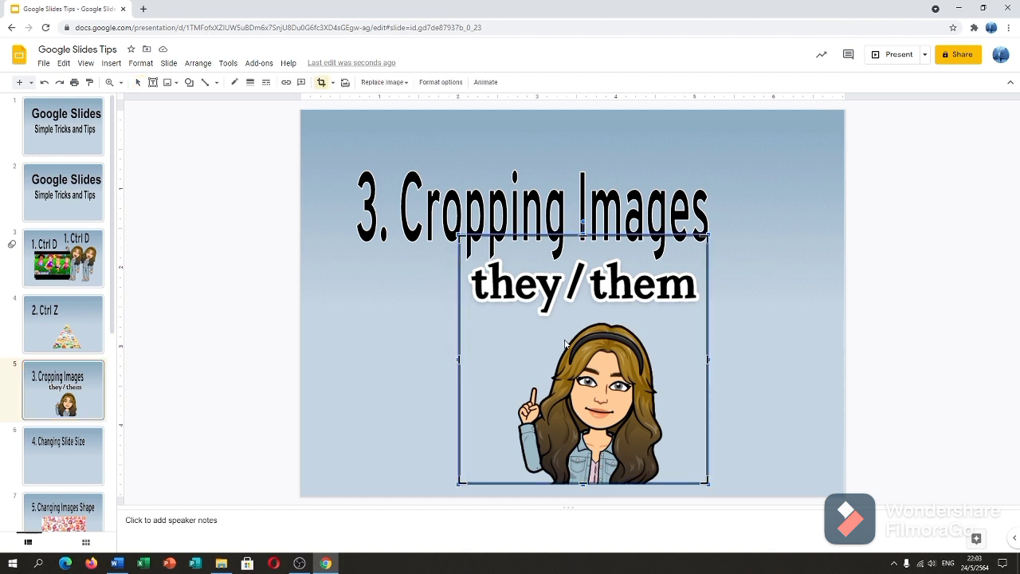
left_click_drag(582, 236, 570, 320)
key("Return")
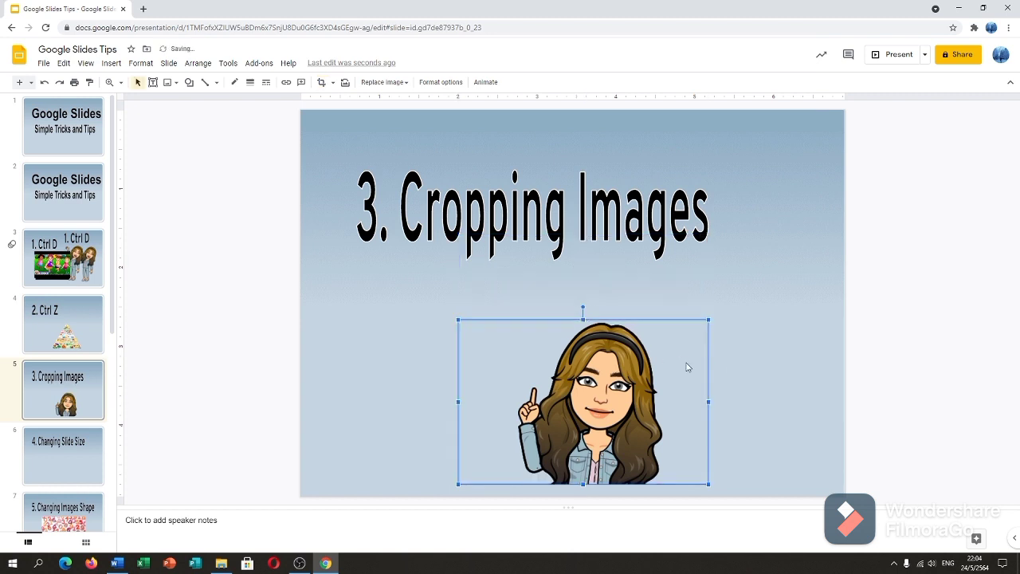
left_click_drag(621, 380, 623, 348)
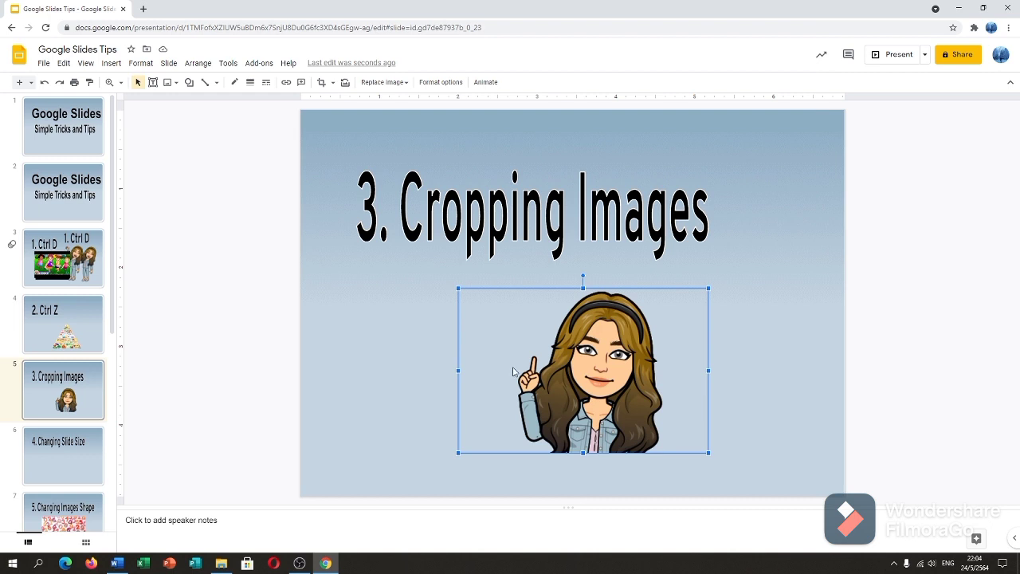
left_click(54, 466)
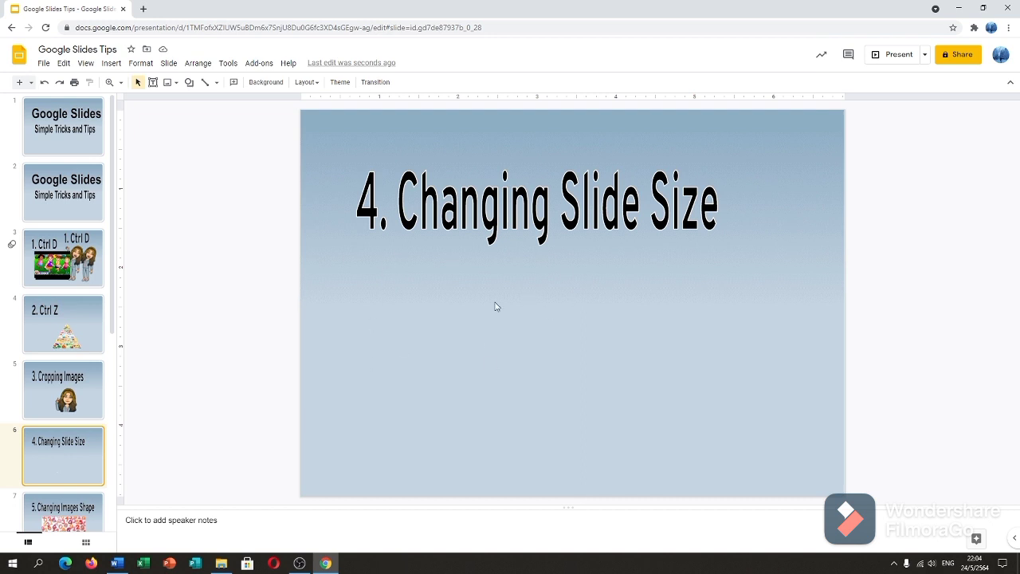
- Apply the Custom 6.9 × 4.9 inch size in Page setup and open slide 7
left_click(44, 63)
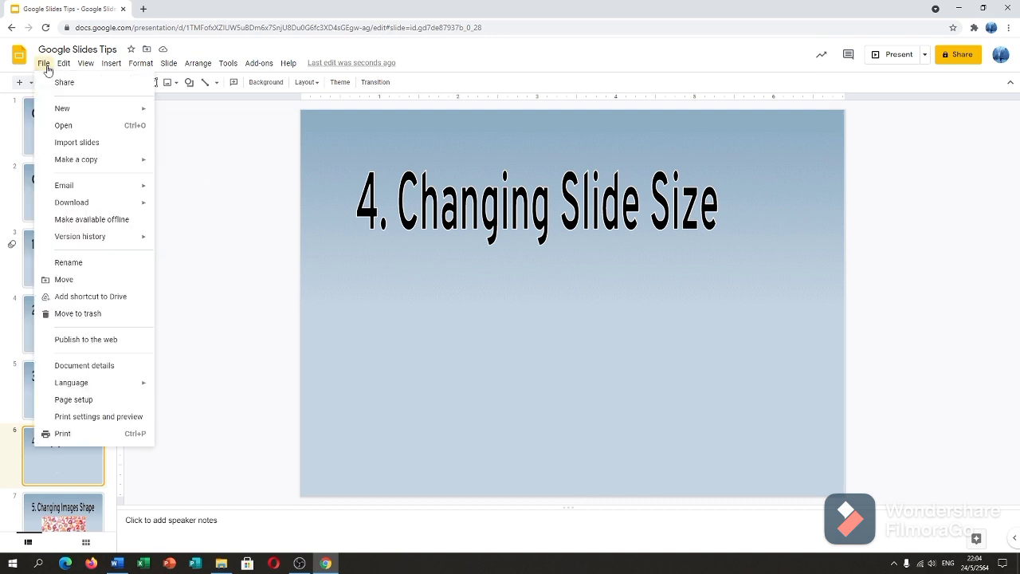
left_click(110, 399)
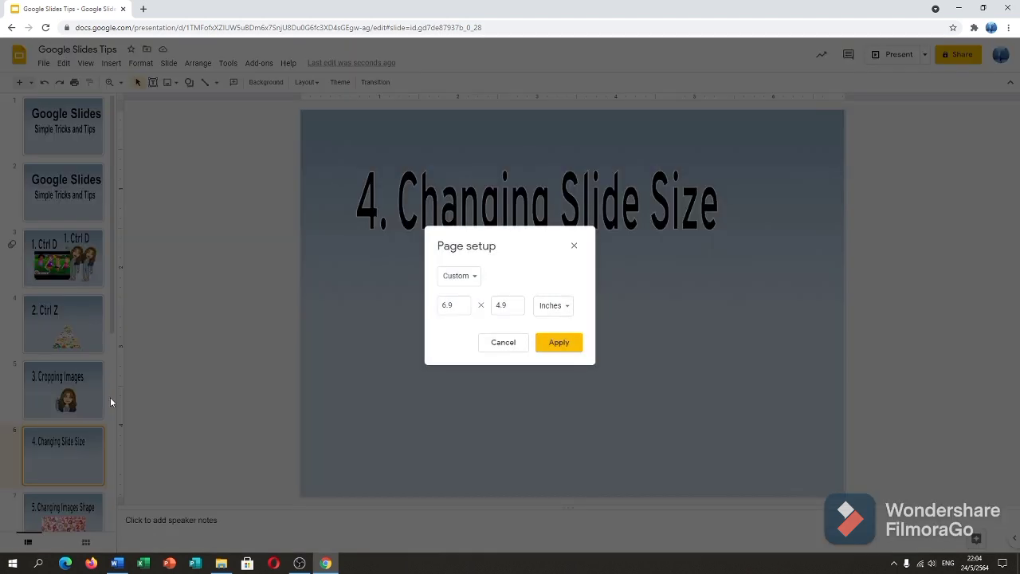
left_click(468, 281)
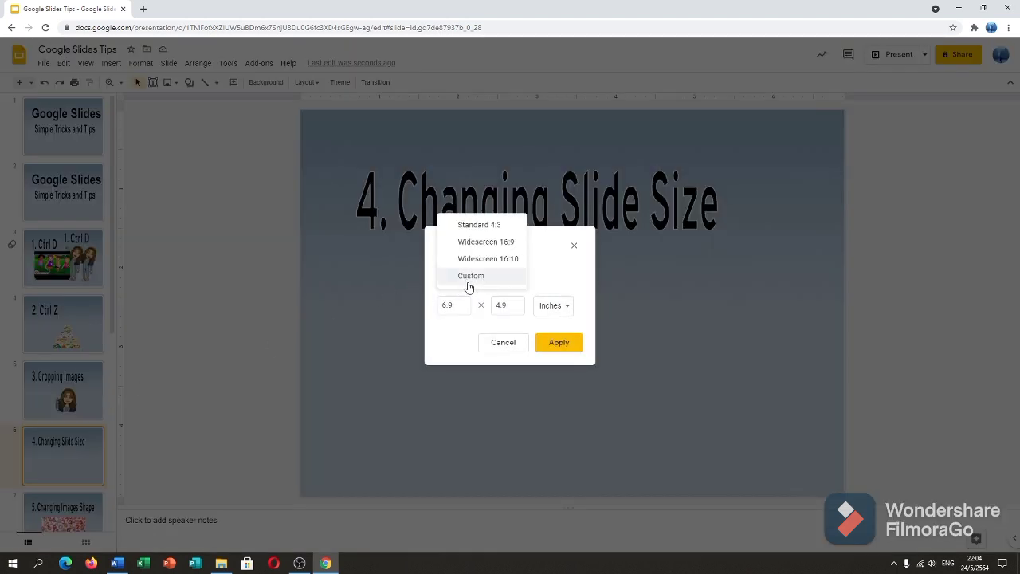
left_click(470, 276)
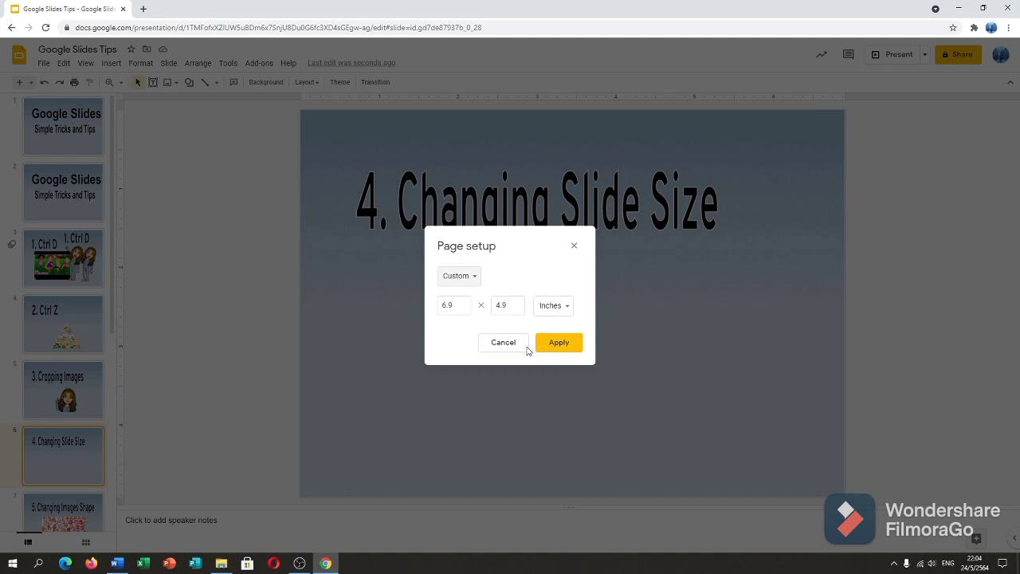
left_click(576, 353)
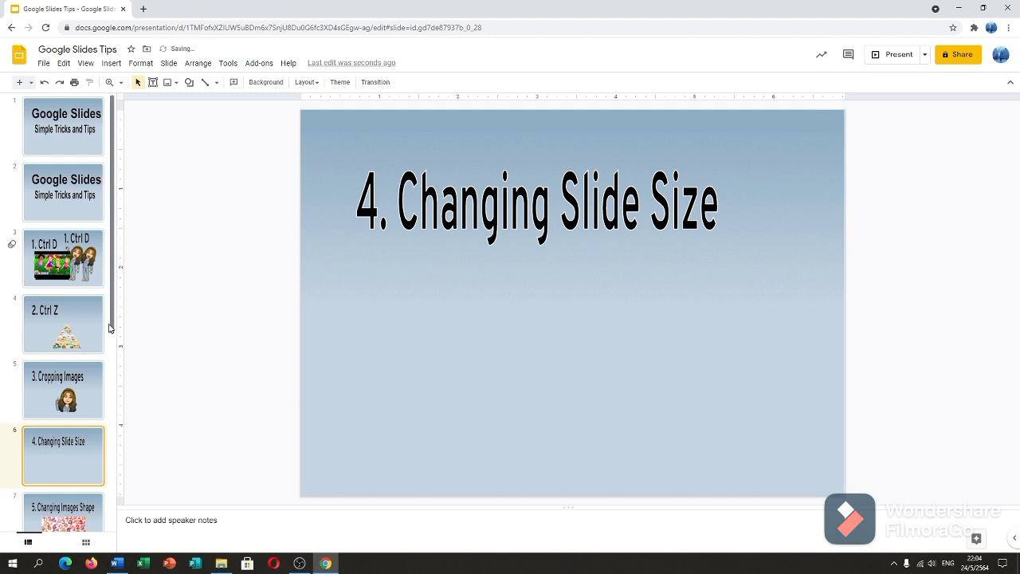
scroll(112, 329, "down", 3)
left_click(71, 385)
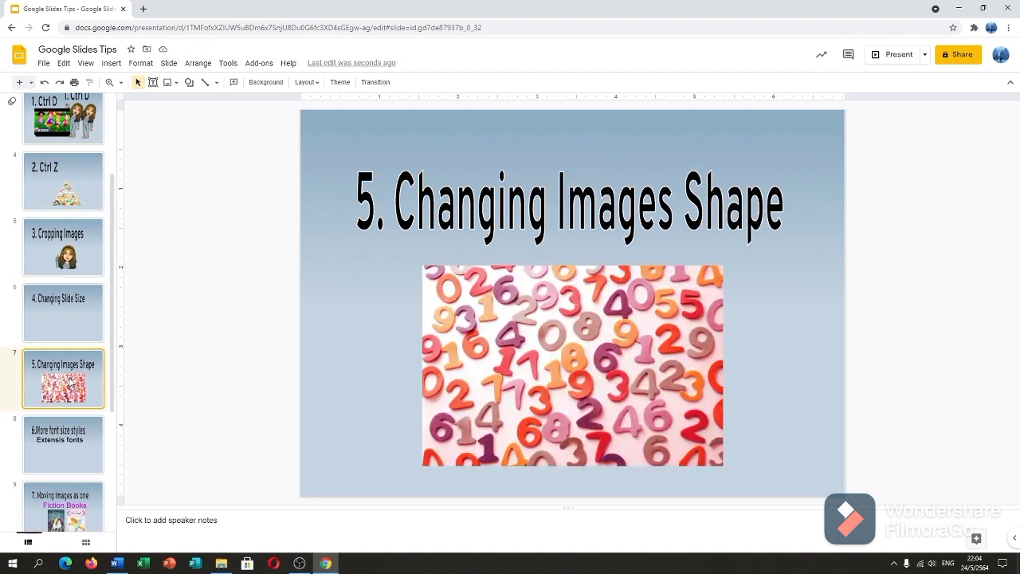
- Select the numbers picture, nudge it up, and enter then cancel crop mode
left_click(486, 371)
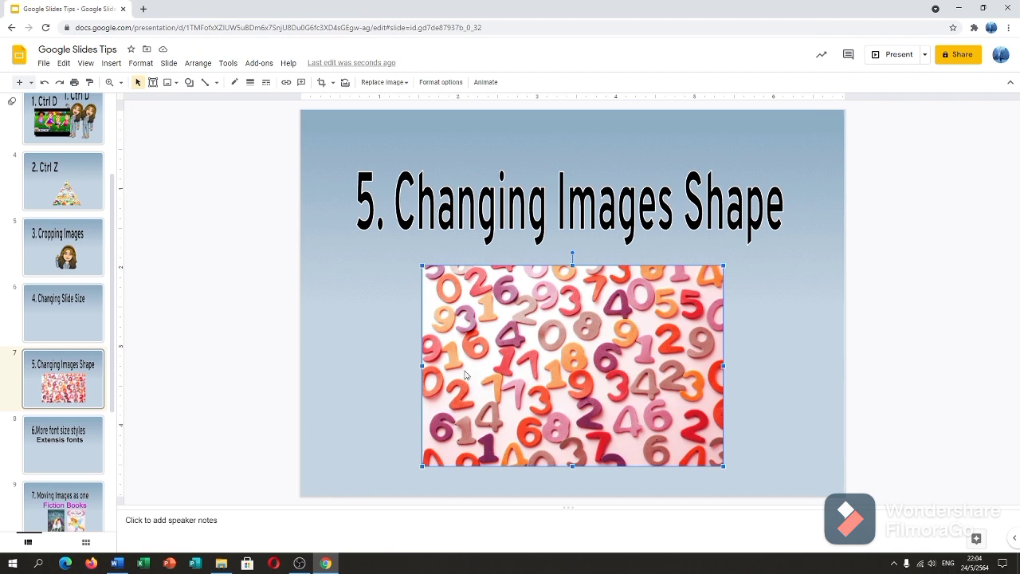
key("Up")
double_click(522, 364)
key("Escape")
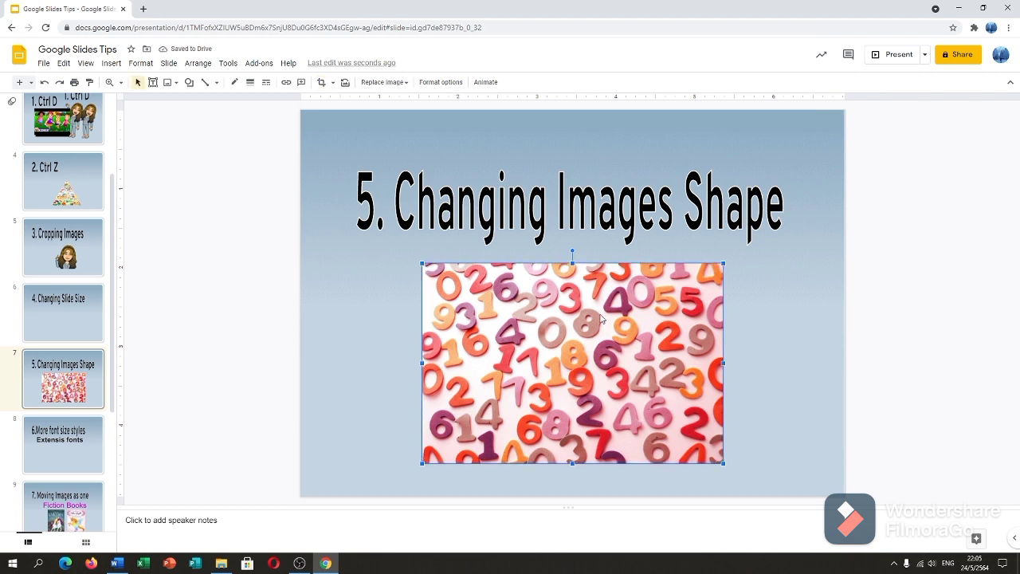
- Mask the numbers picture as an oval, then change the mask to a right arrow
left_click(333, 83)
mouse_move(334, 99)
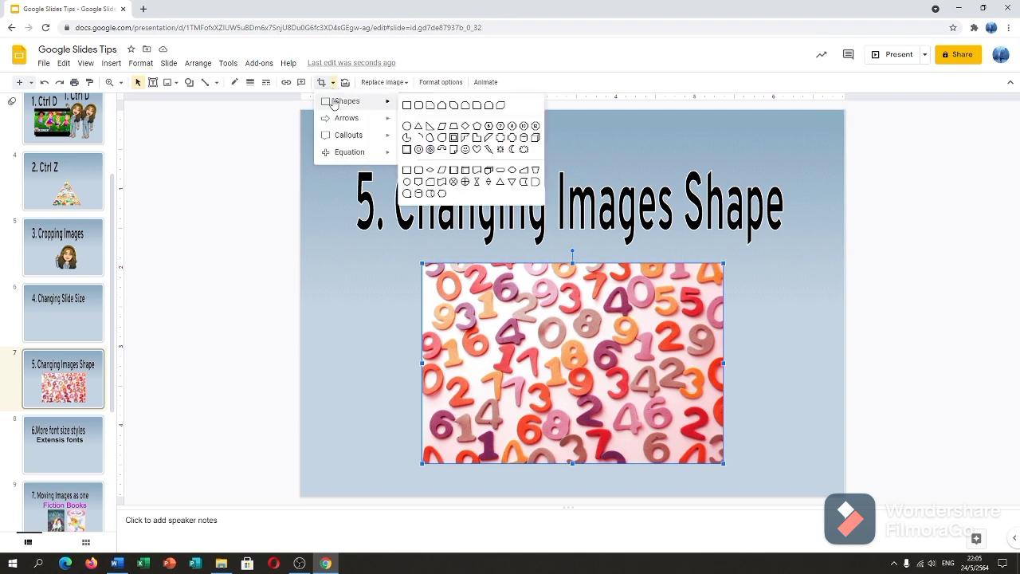
mouse_move(343, 120)
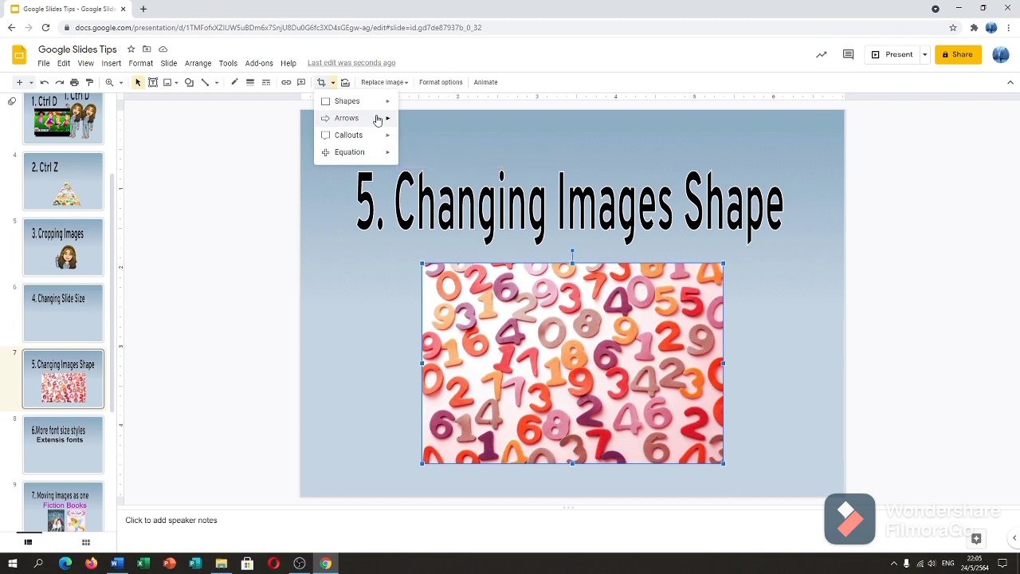
mouse_move(385, 106)
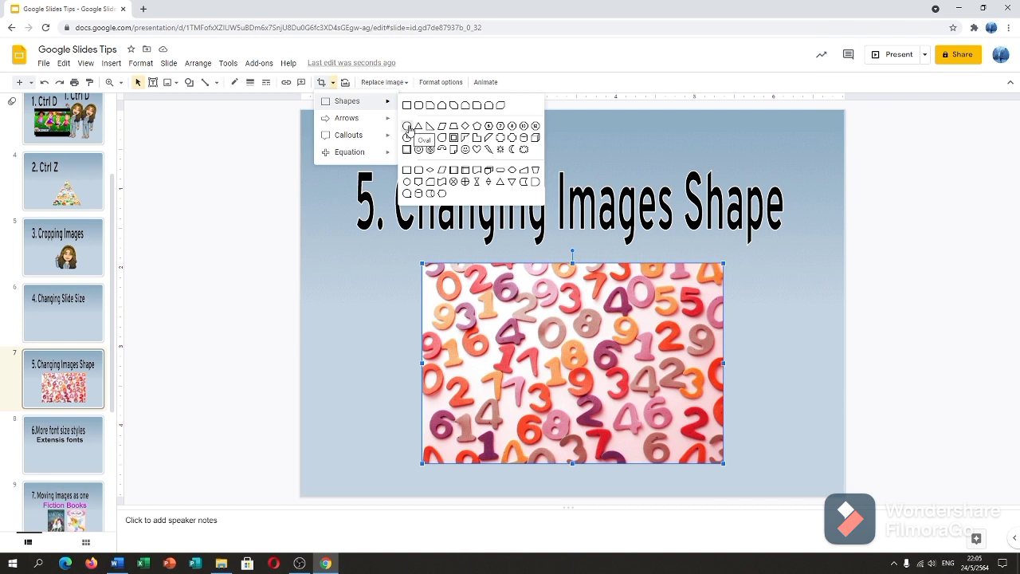
left_click(408, 126)
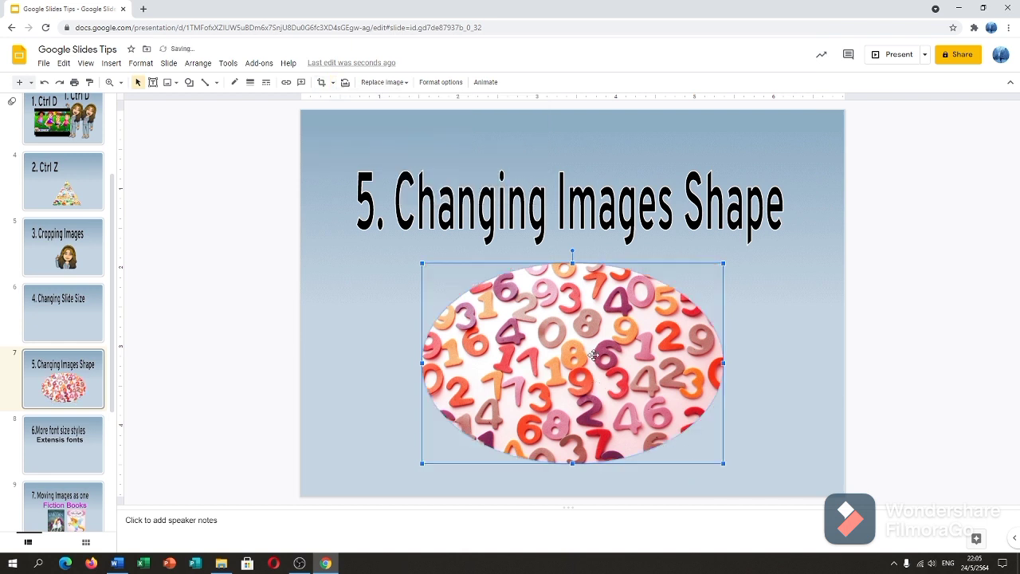
left_click(333, 83)
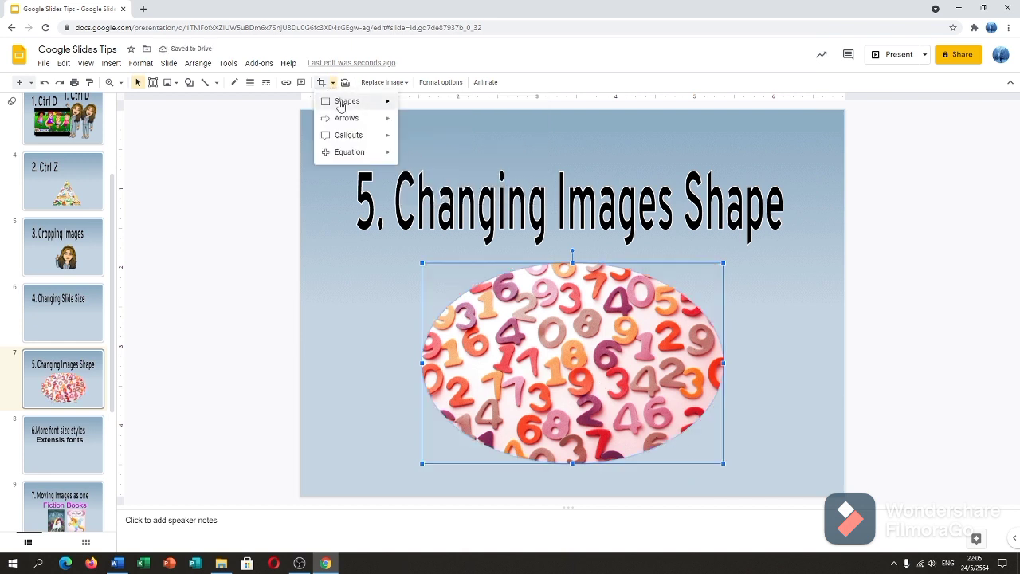
left_click(409, 126)
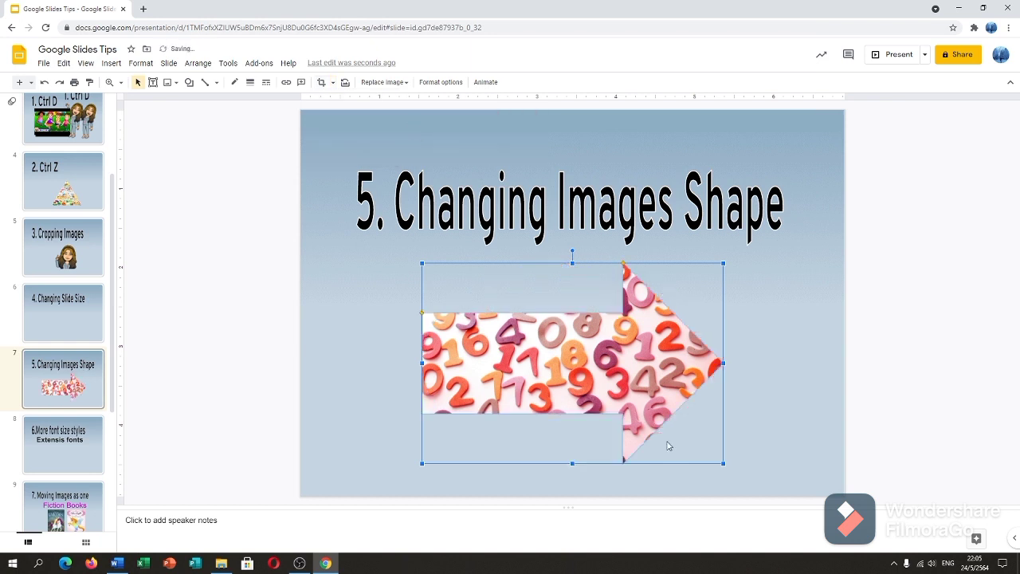
left_click(779, 401)
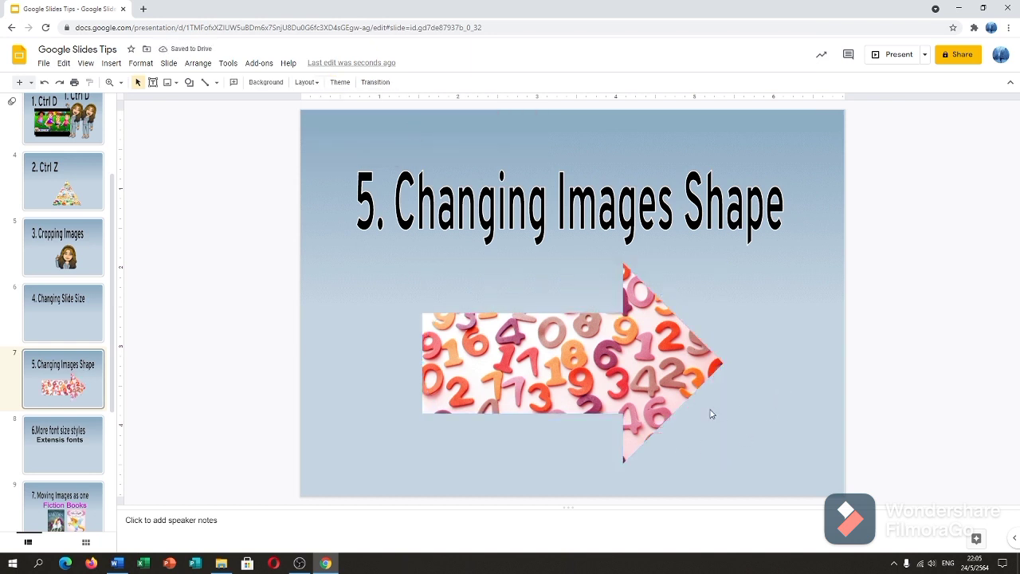